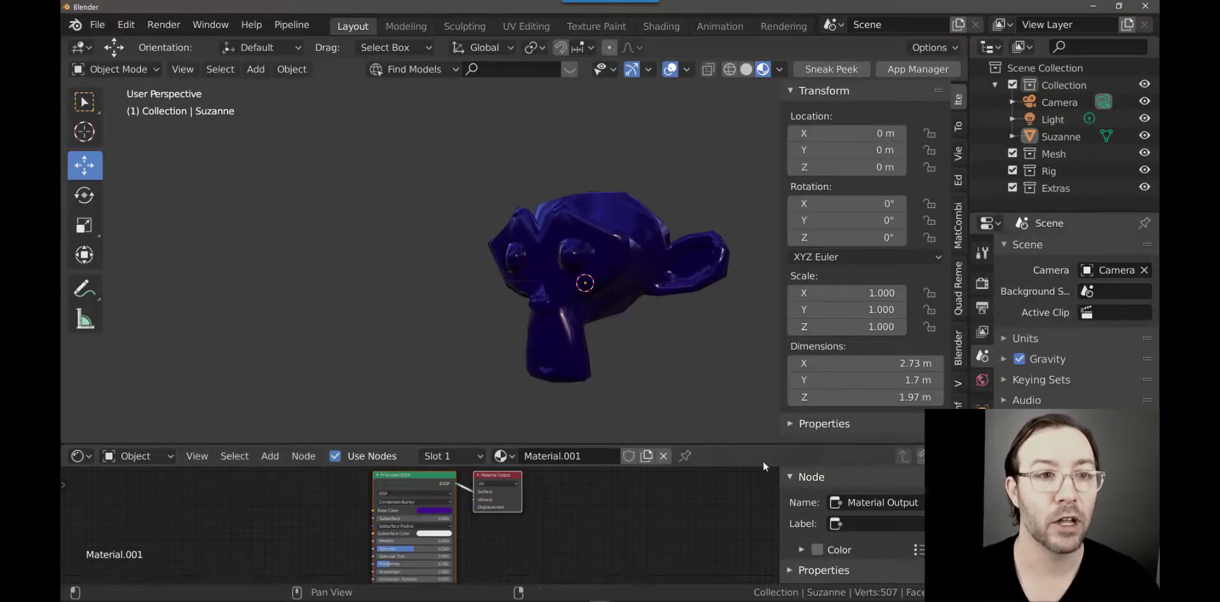
- Show the system console window and move it over the 3D viewport
click(208, 27)
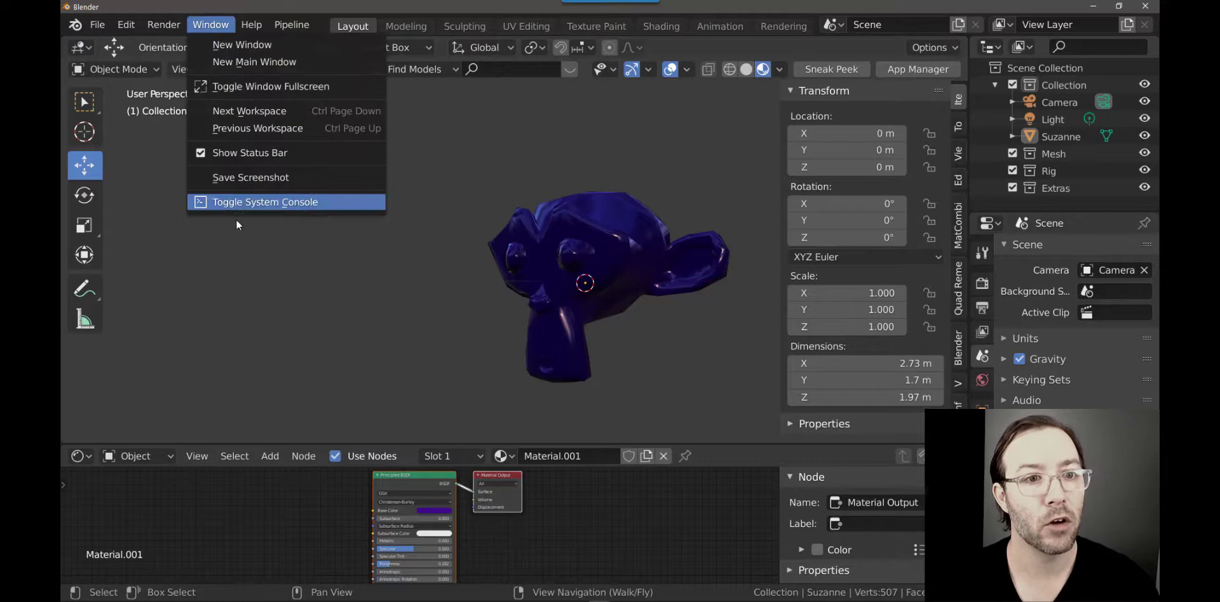
click(242, 203)
drag(490, 104, 498, 142)
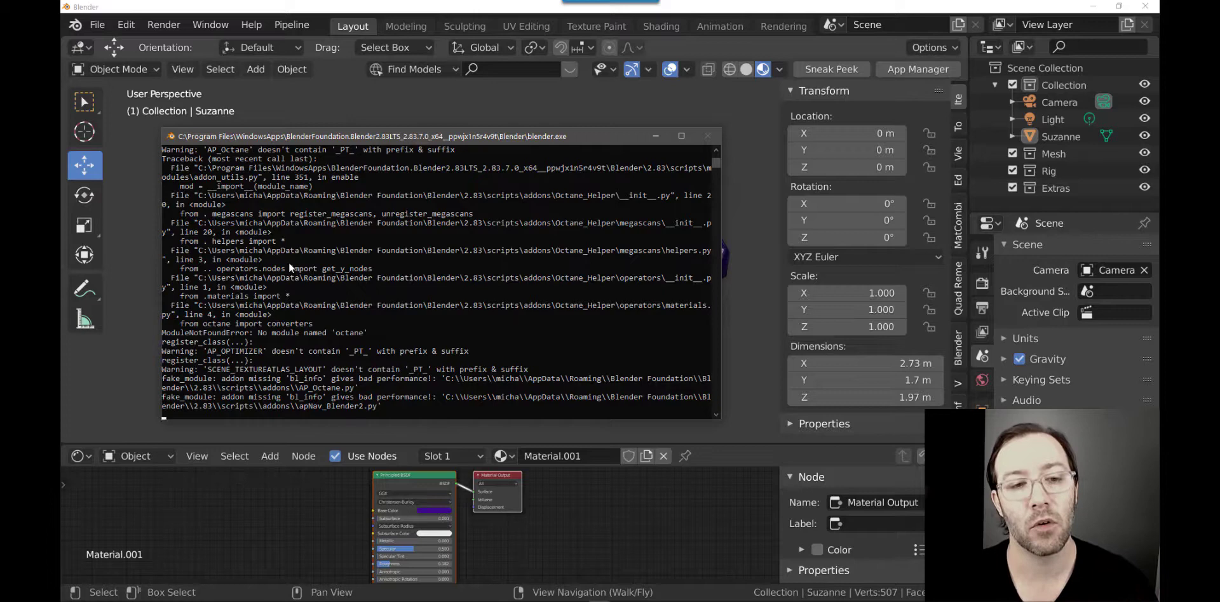
- Minimize the system console, restore it once, and minimize it again so it stays open in the background
click(662, 140)
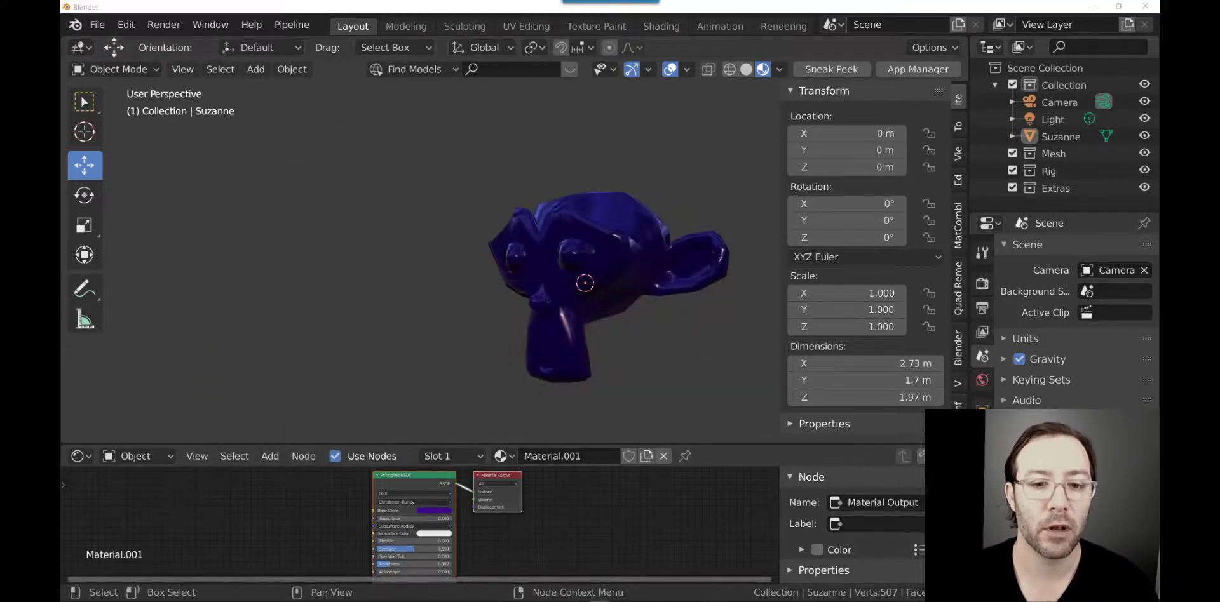
click(664, 566)
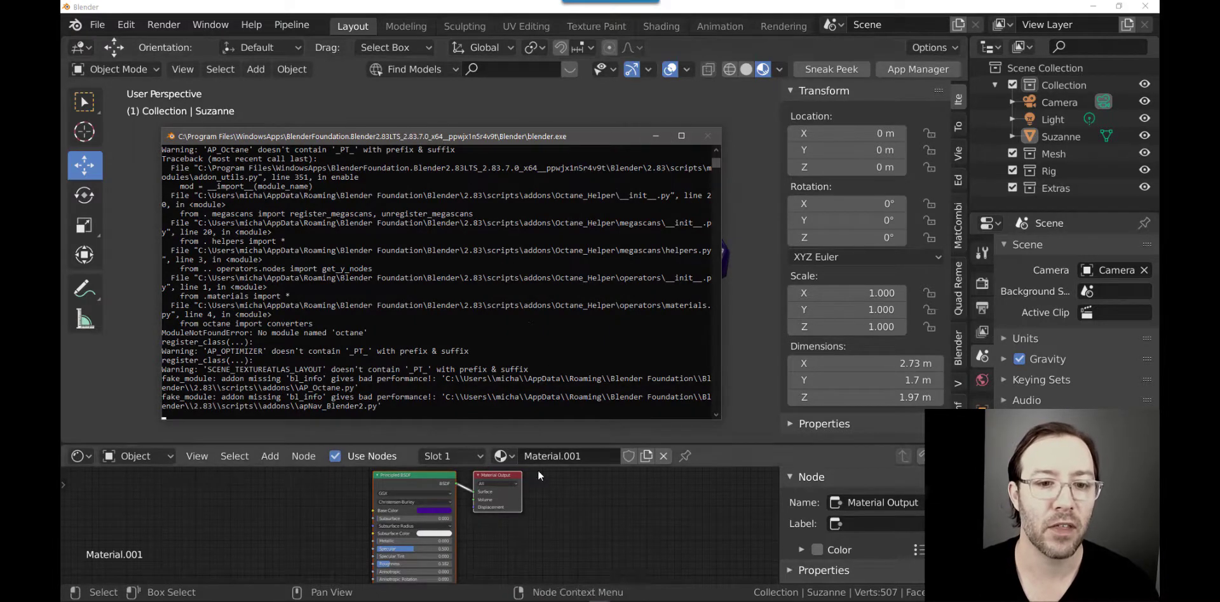
click(660, 134)
- Duplicate the Suzanne head beside the original, about -2.17 m in X and -1.83 m in Y, and expand the duplication options
click(548, 288)
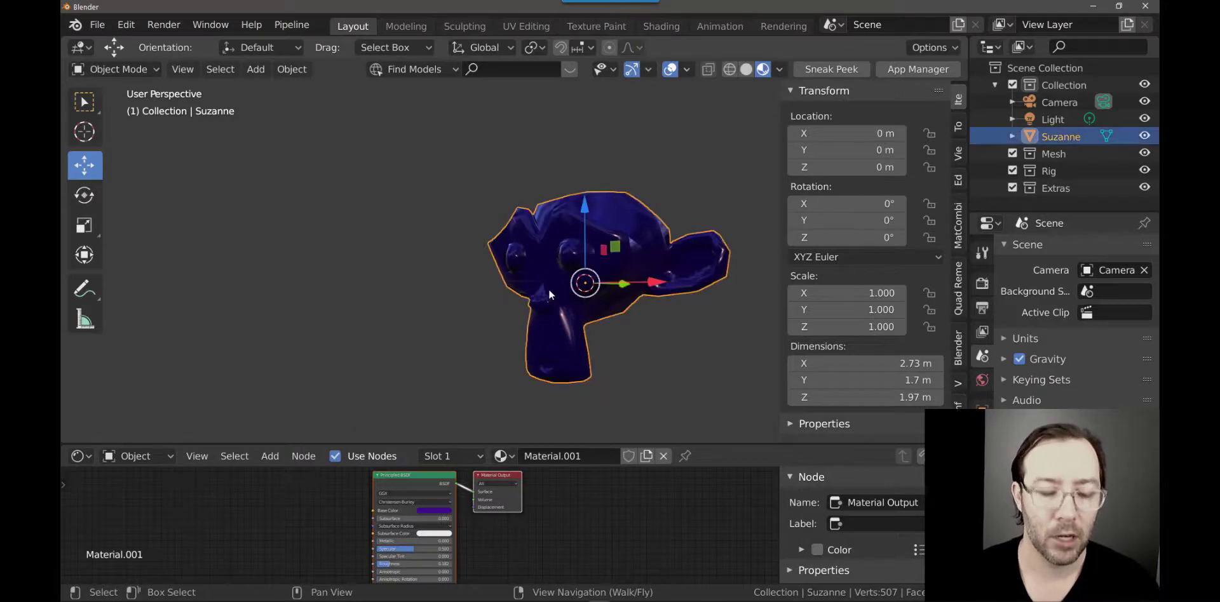
key(shift+d)
click(281, 292)
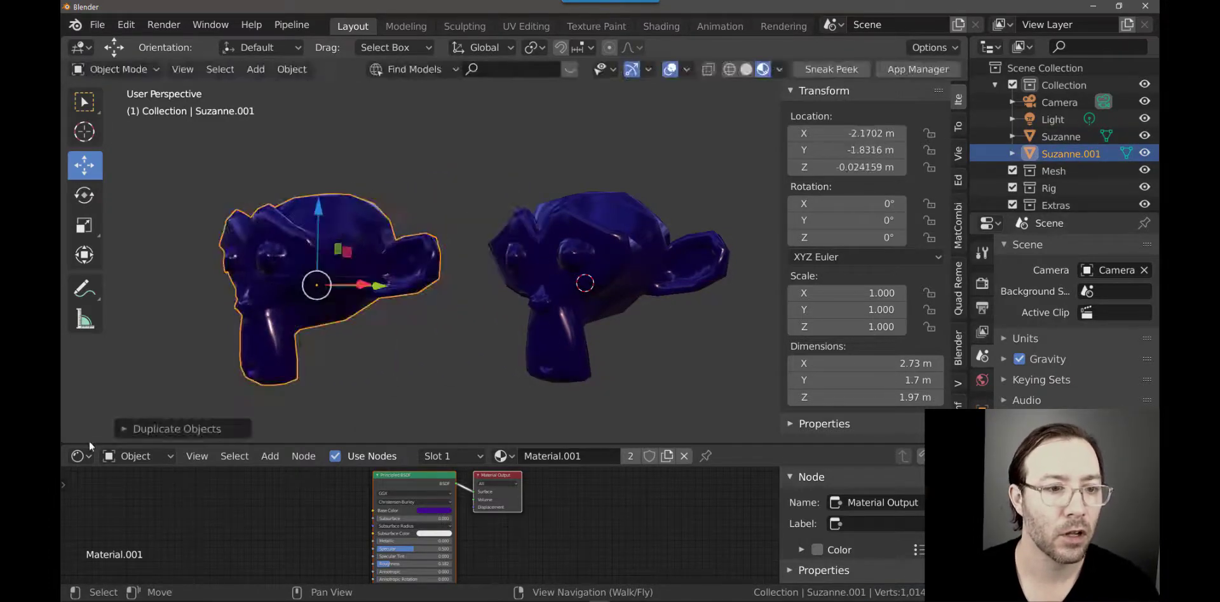
click(123, 430)
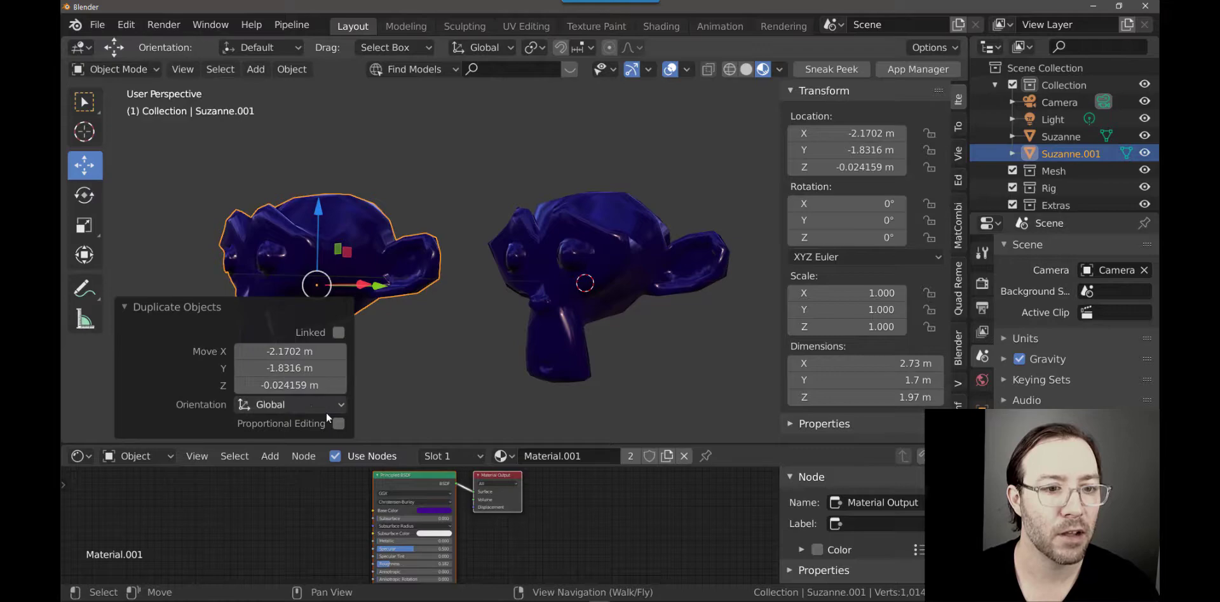
click(413, 411)
- Repeatedly duplicate the growing selection of Suzanne heads into a large grid of blocks, offsetting the last copy about -41 m X, -34.1 m Y, -6.07 m Z
scroll(432, 407, down, 4)
drag(292, 292, 556, 410)
key(shift+r)
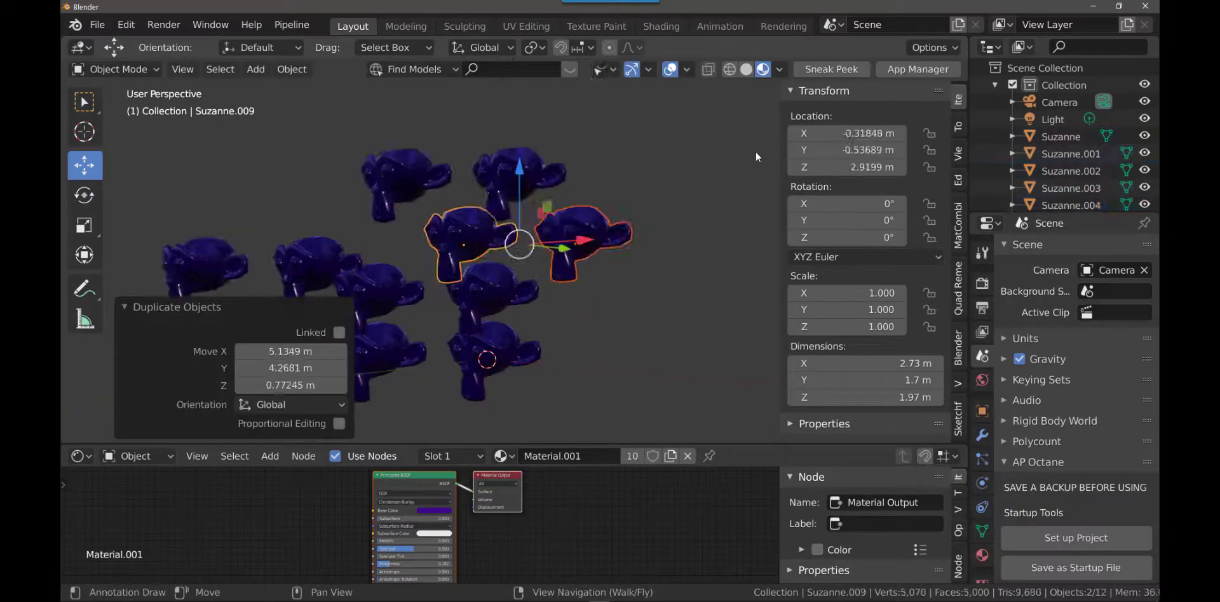
key(shift+r)
key(shift+r)
key(shift+r)
key(shift+r)
key(shift+r)
key(shift+r)
scroll(476, 127, down, 5)
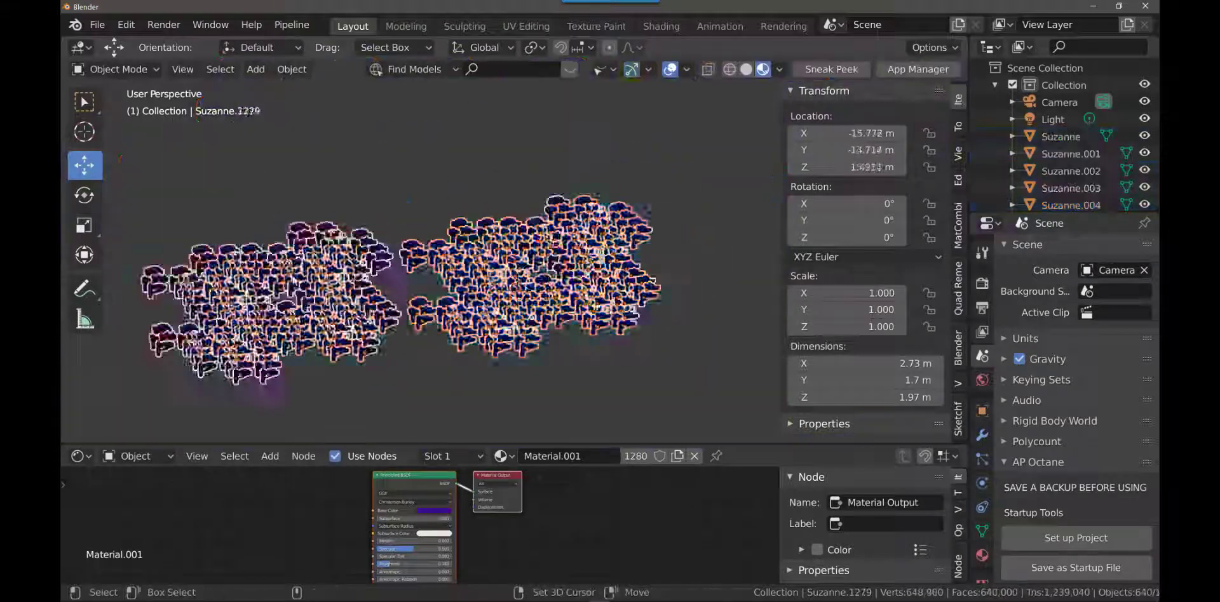
key(Return)
- Examine the outliner's list of Suzanne duplicates in an enlarged outliner, and collapse the Duplicate Objects options
scroll(1152, 300, down, 10)
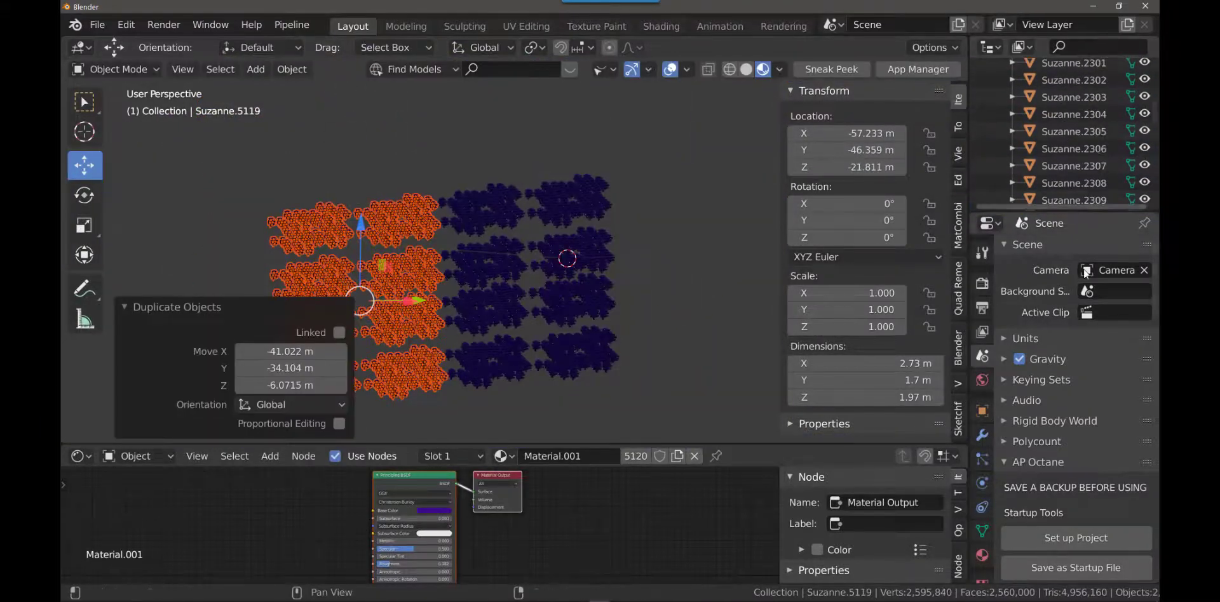
drag(1152, 300, 1154, 403)
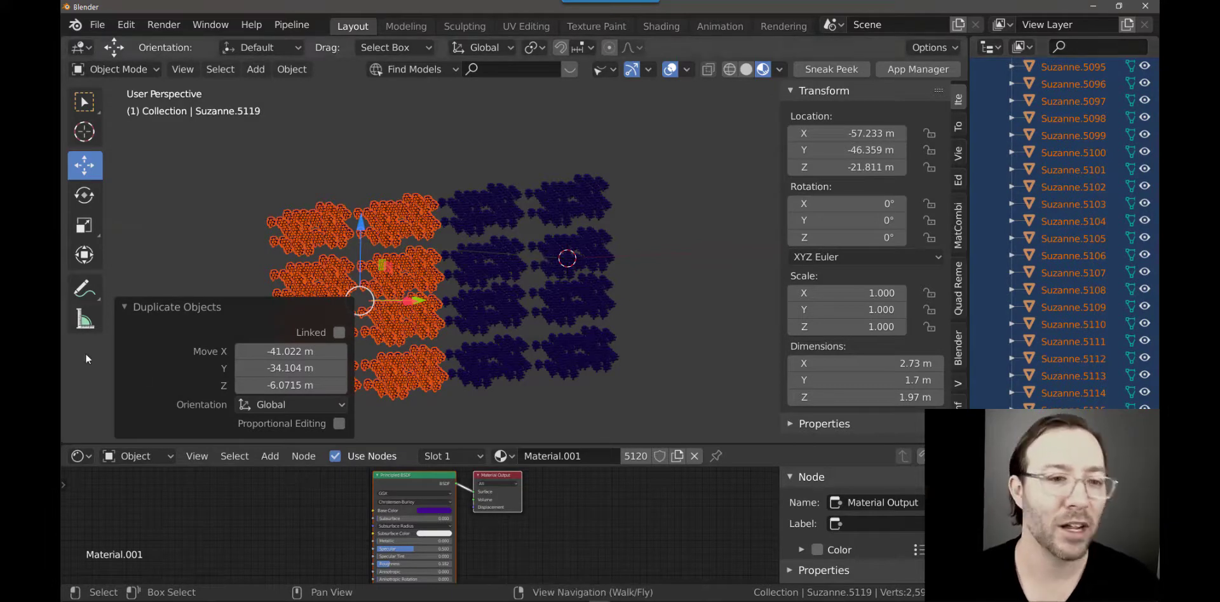
click(127, 307)
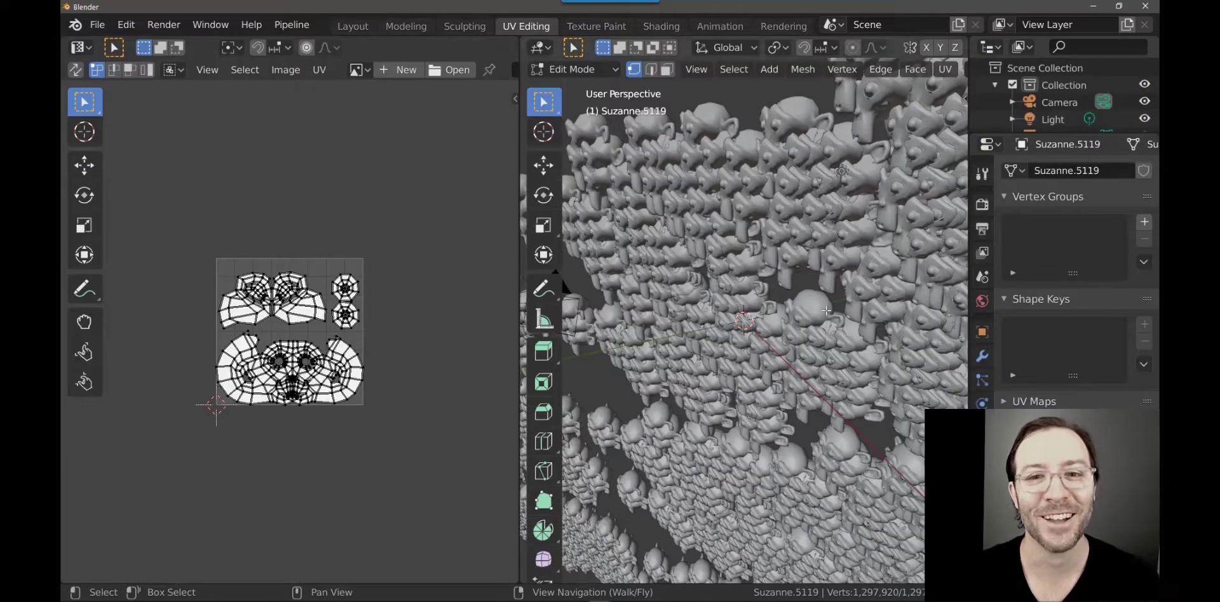
- In the UV Editing workspace, select the whole scene, enter Edit Mode and run Smart UV Project with angle limit 66.00 and island margin 0.00
key(ctrl+z)
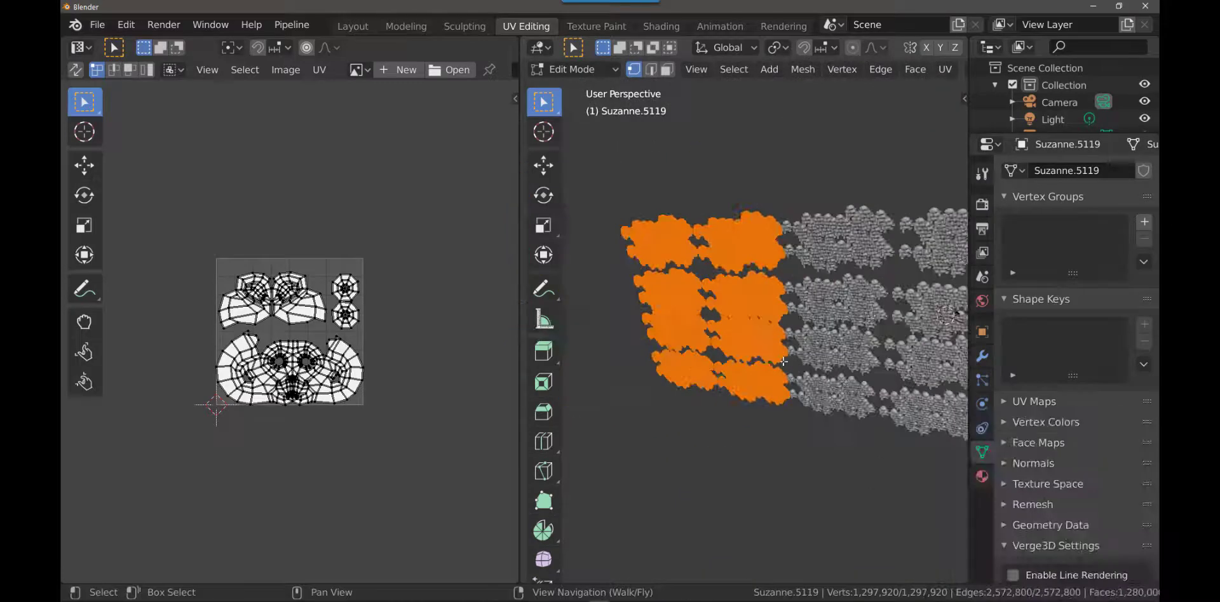
key(Tab)
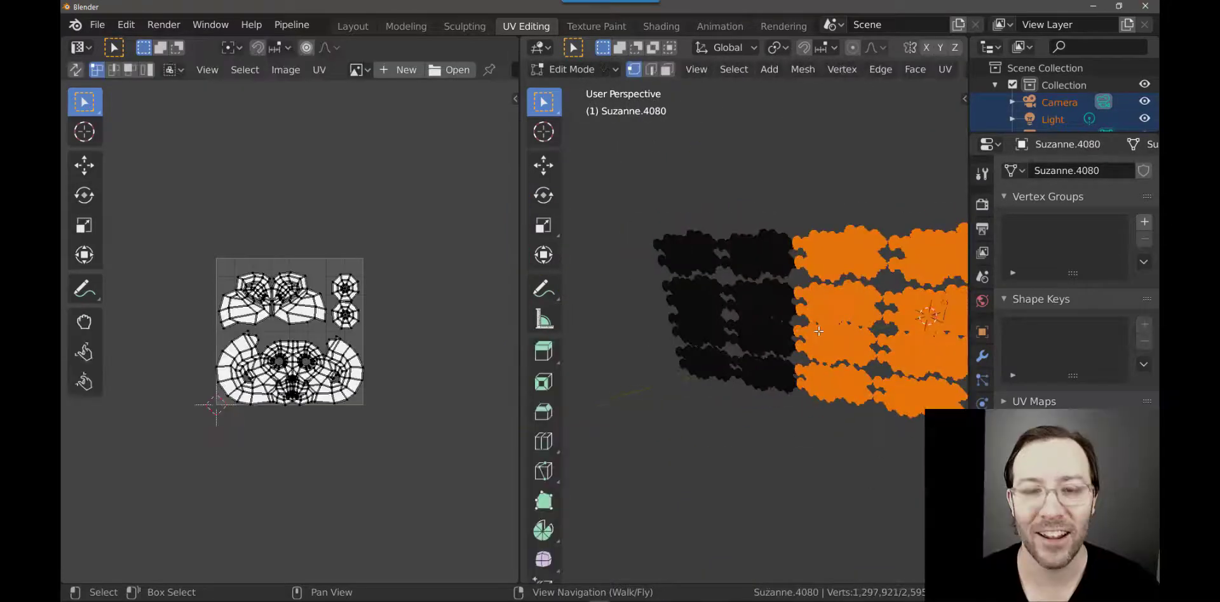
key(u)
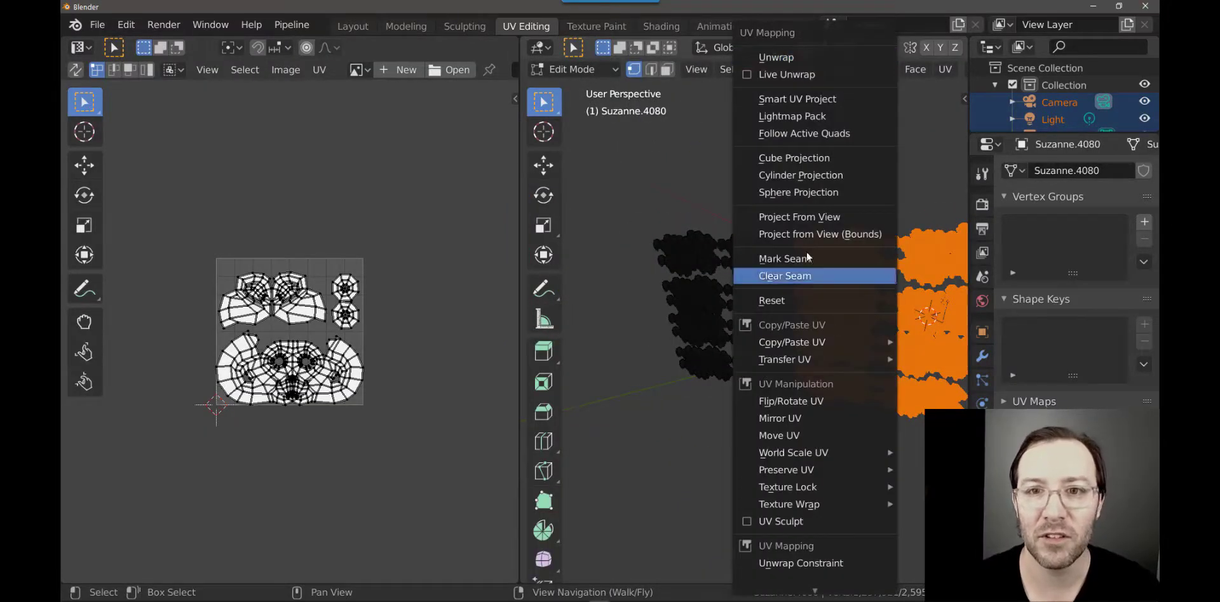
click(783, 102)
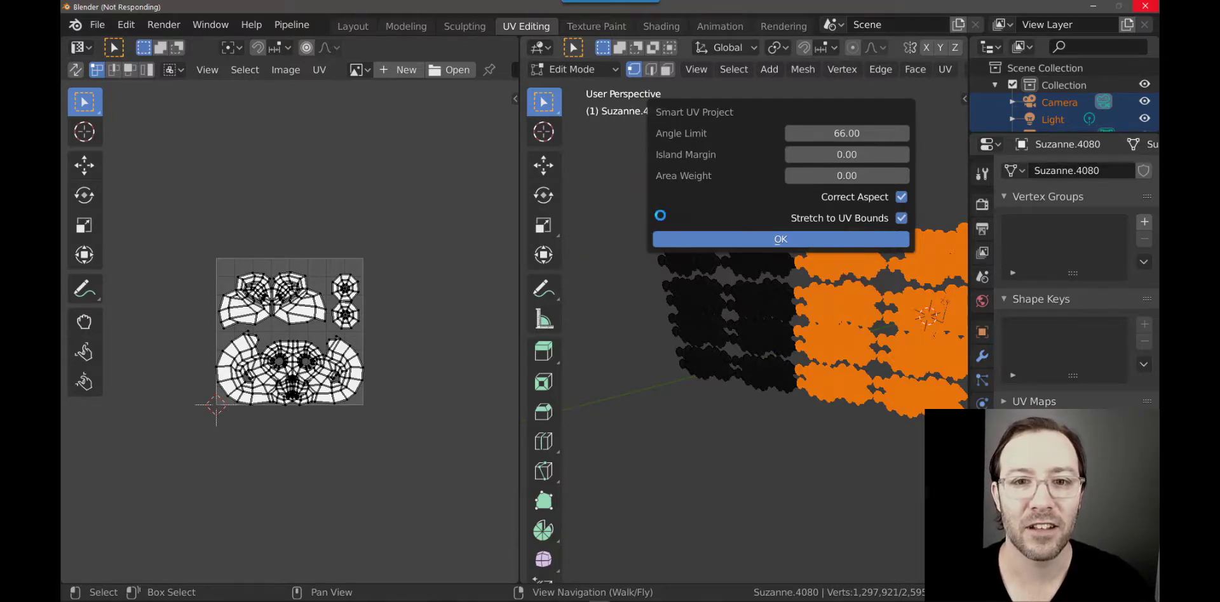
- Switch to the system console, interrupt the running Smart UV Project operation, and return to the Blender window
key(alt+Tab)
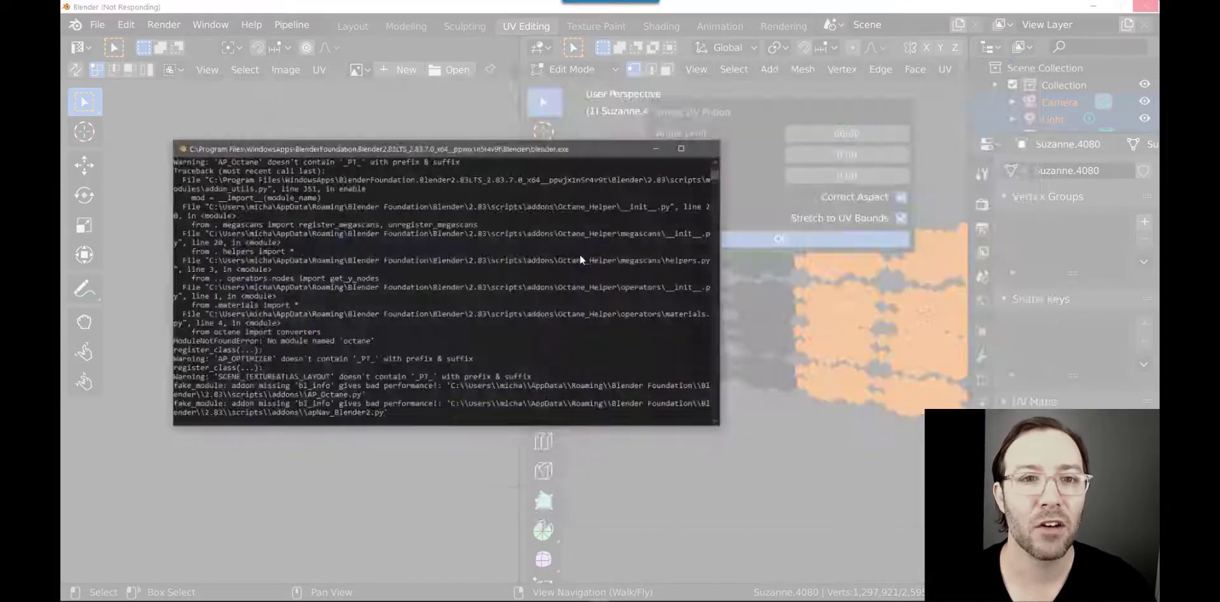
key(ctrl+c)
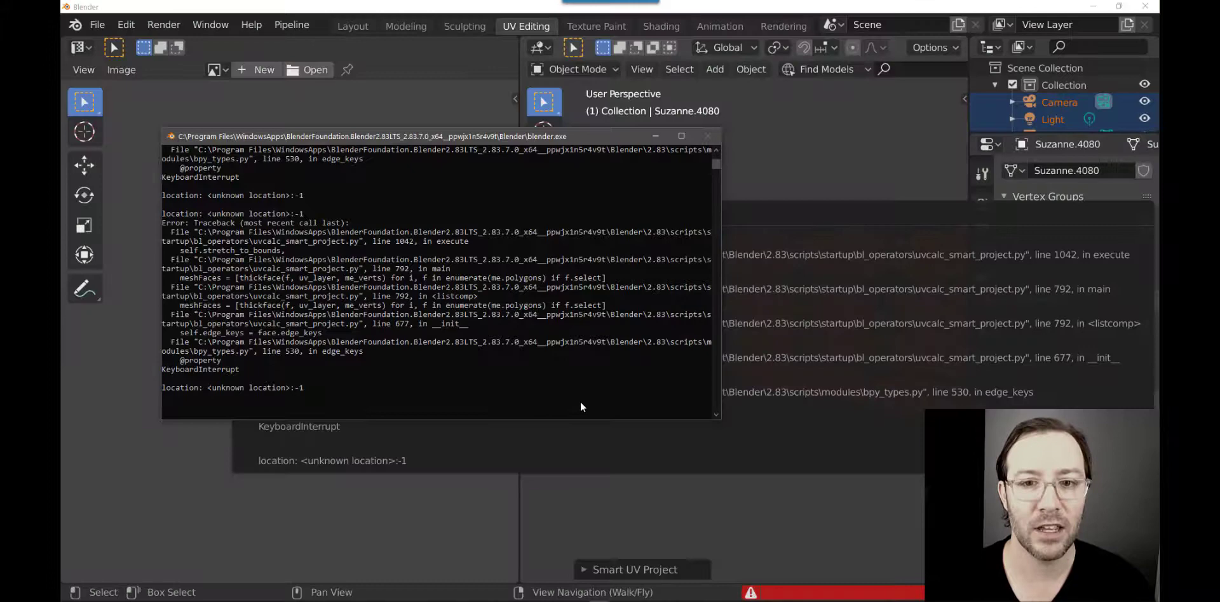
click(589, 498)
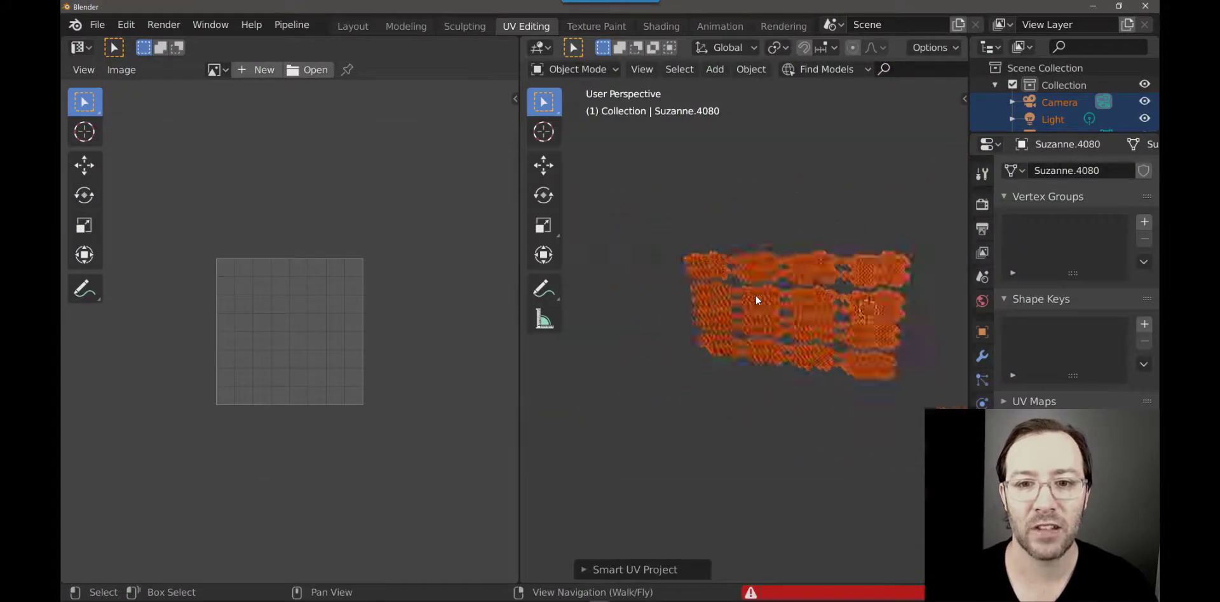
- Inspect the grid of Suzanne heads from different angles and distances to check that the viewport responds
middle_drag(769, 311, 751, 311)
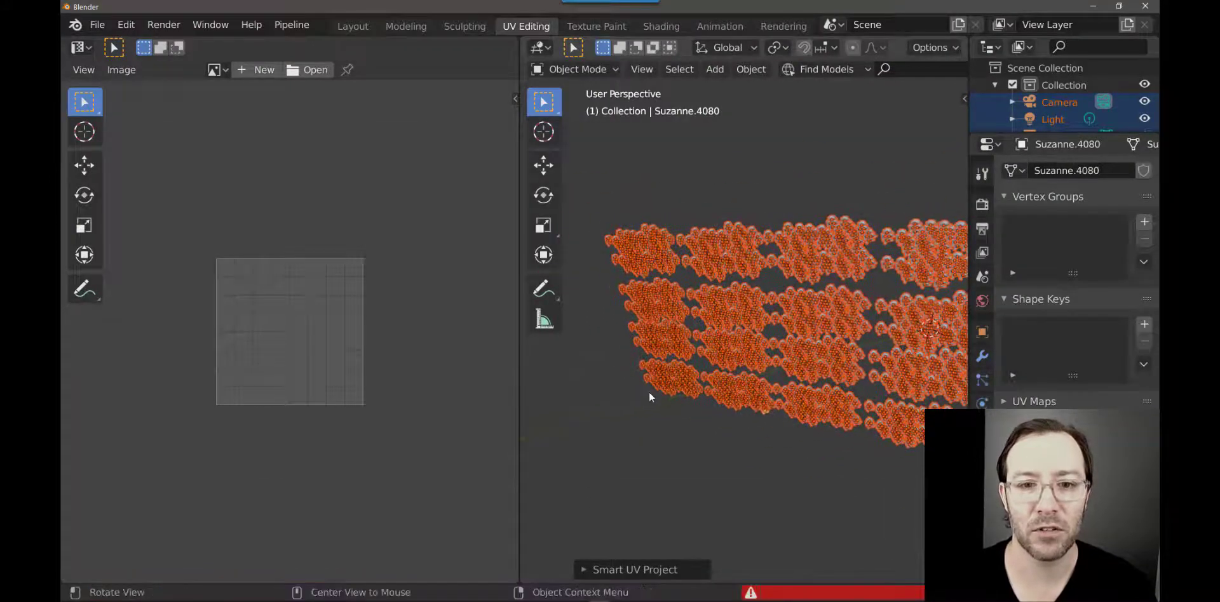
middle_drag(649, 392, 741, 352)
scroll(779, 355, up, 2)
scroll(741, 352, down, 2)
scroll(602, 415, up, 3)
middle_drag(603, 415, 803, 417)
scroll(699, 409, down, 3)
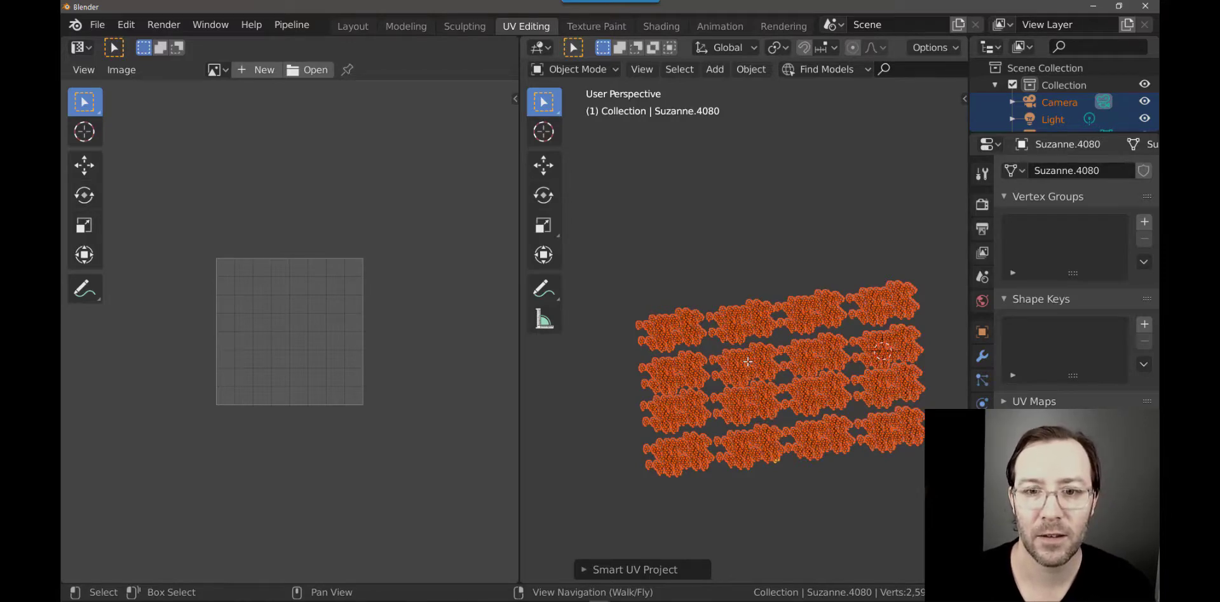
- Enter Edit Mode on all the Suzanne heads and open the Smart UV Project settings
key(Tab)
key(u)
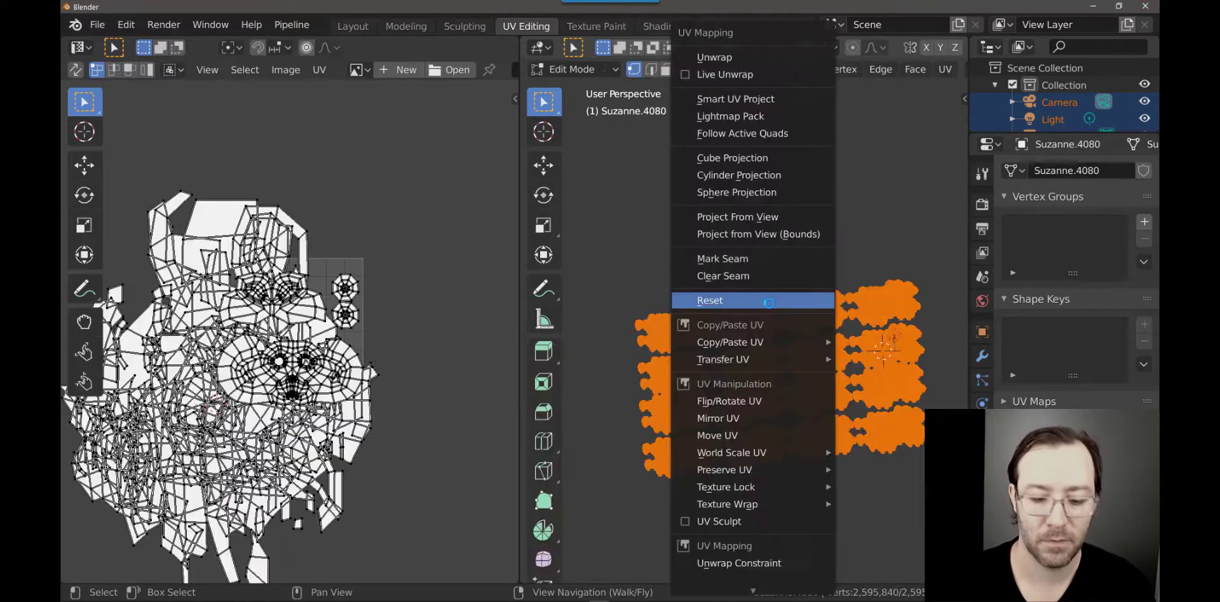
click(730, 99)
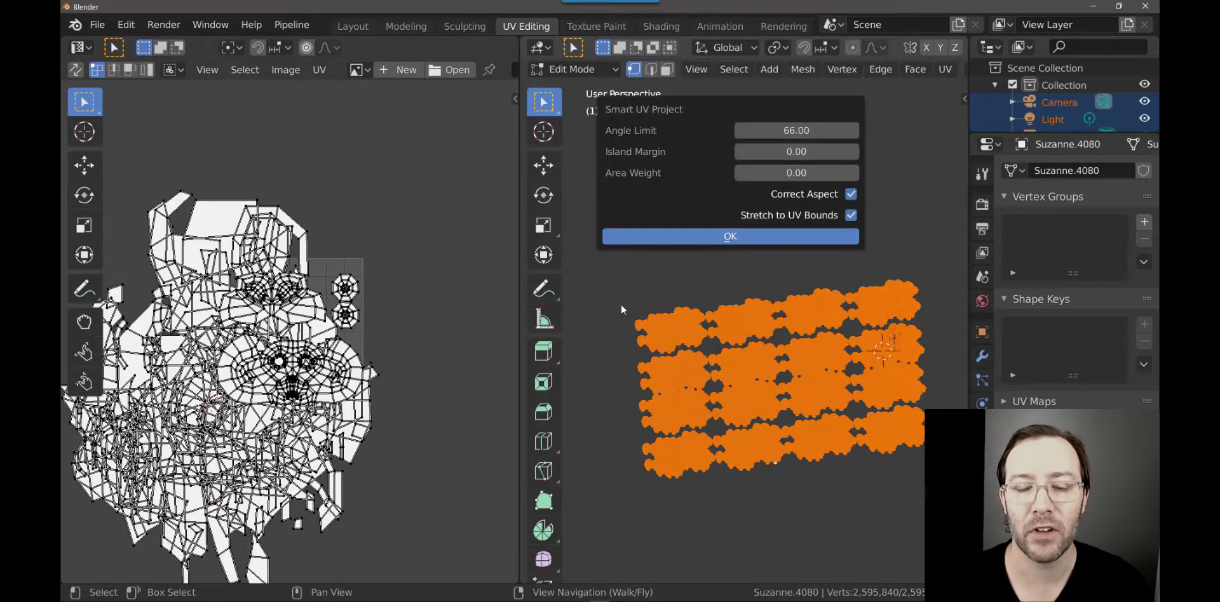
- Switch to the Alarms & Clock stopwatch, reset it to zero and start it
key(alt+Tab)
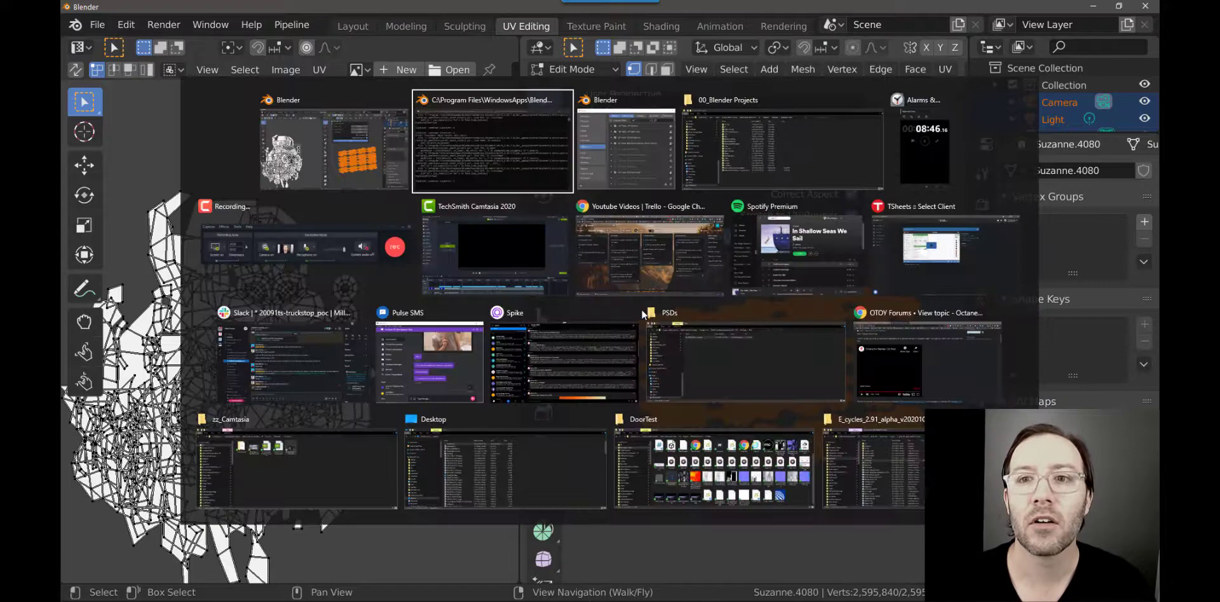
key(alt+Tab)
key(alt+Tab)
key(alt+Tab)
click(450, 242)
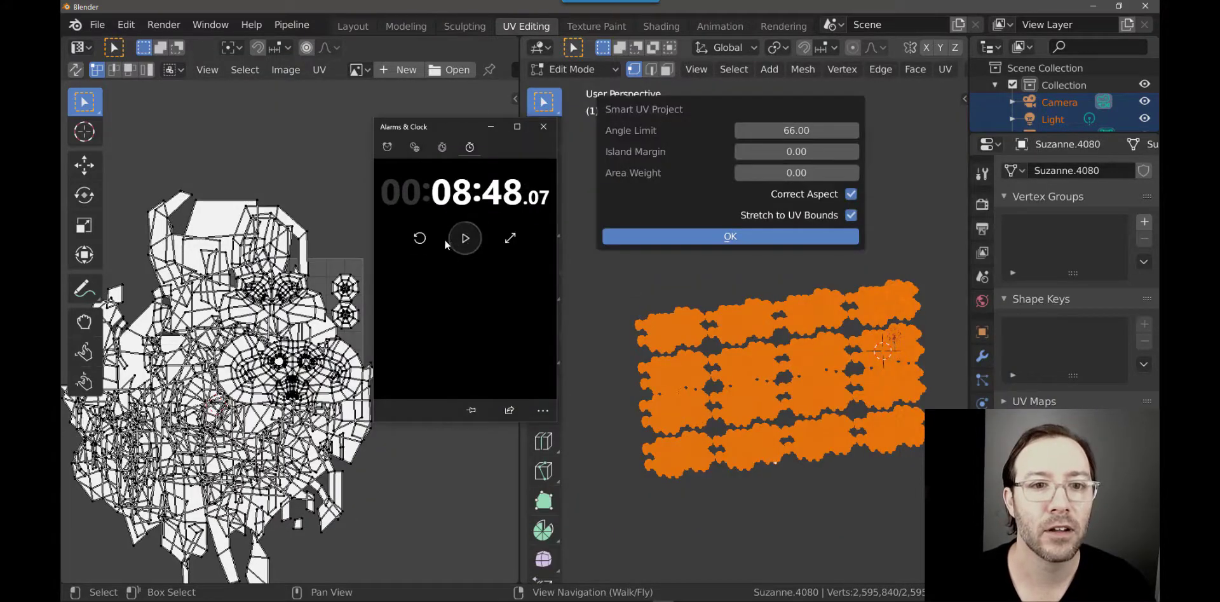
click(419, 238)
click(465, 238)
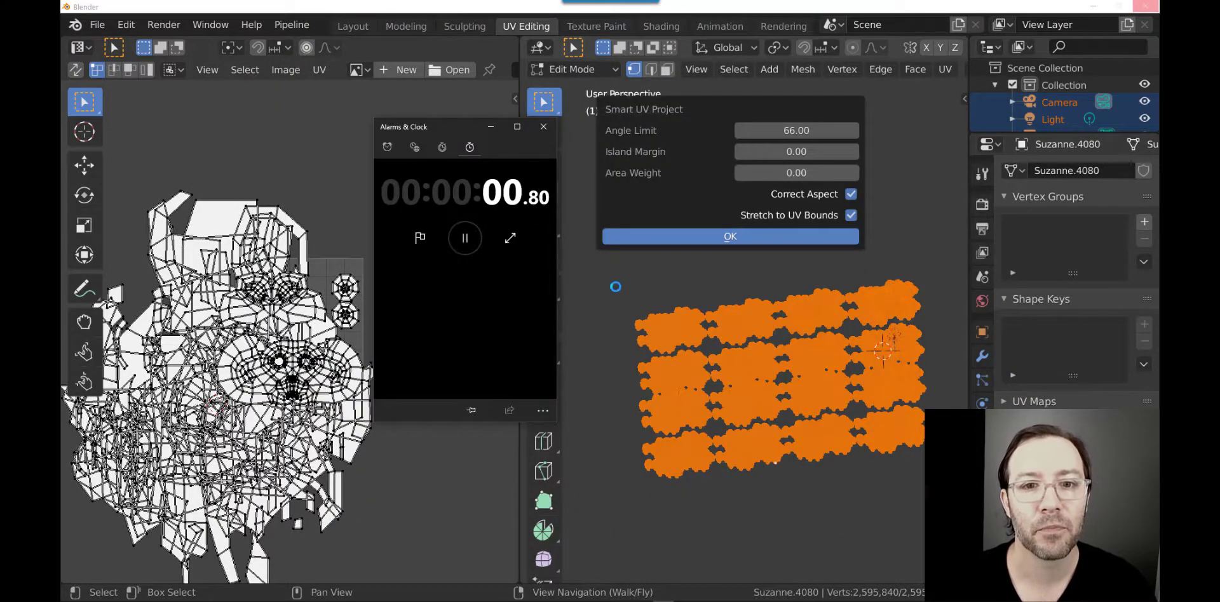
- Run Smart UV Project on the heads with angle limit 66.00 and bring the Alarms & Clock stopwatch back to the front
click(615, 287)
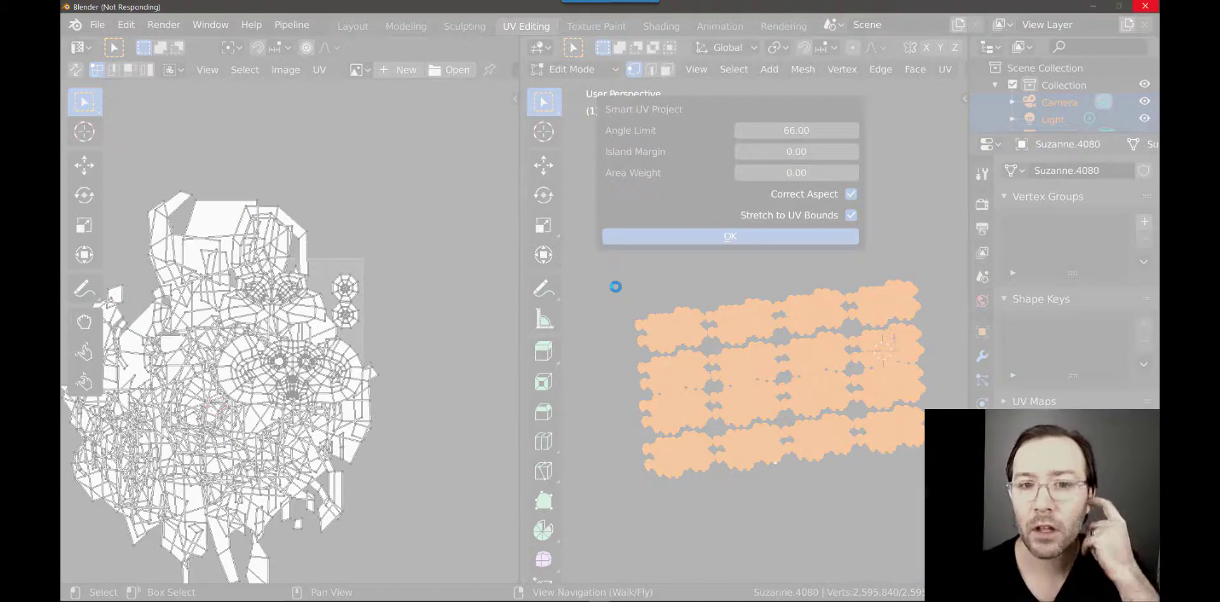
key(alt+Tab)
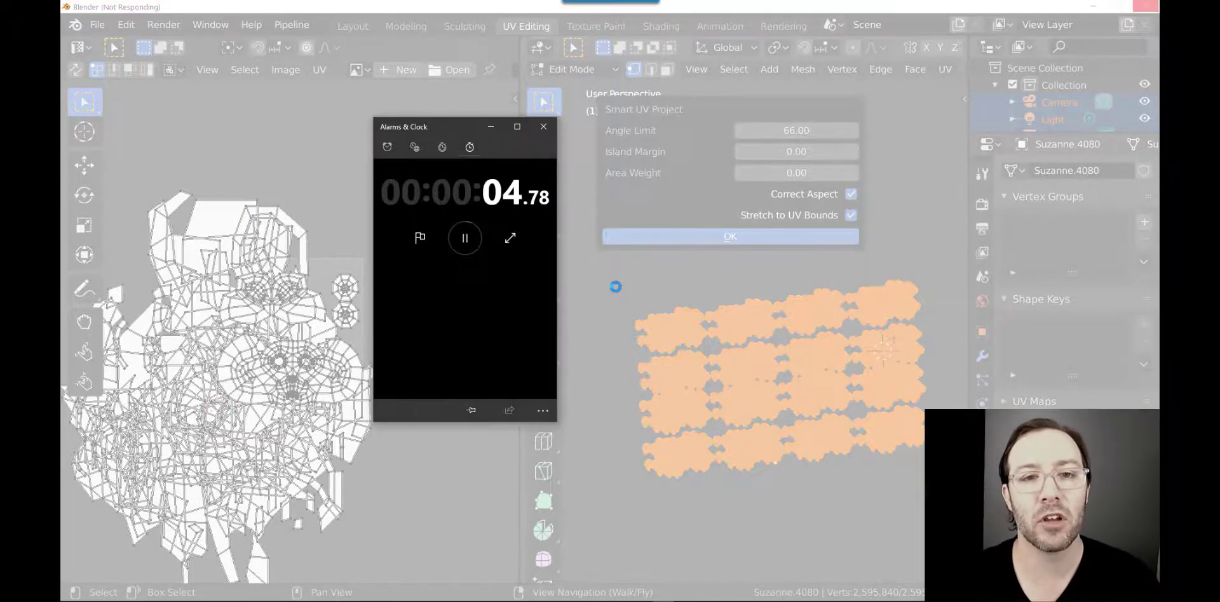